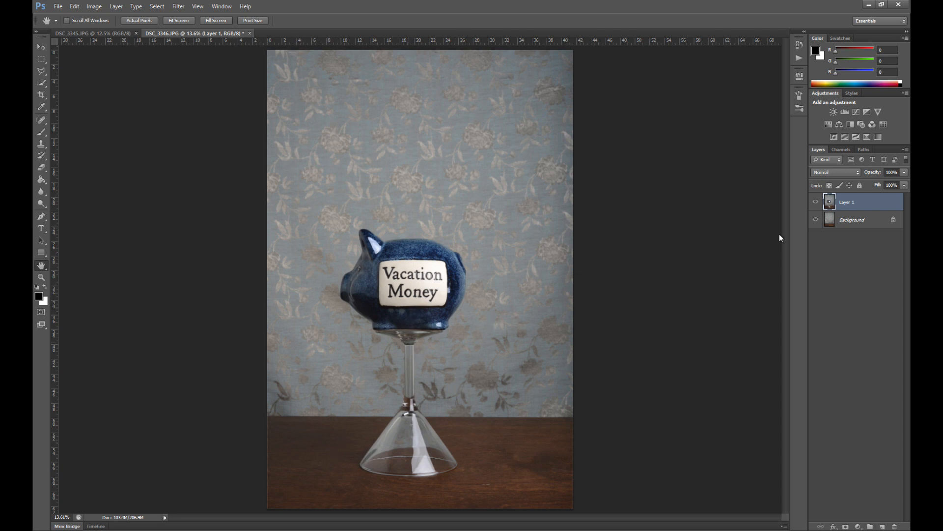
Add a layer mask to Layer 1 and paint black on it over part of the glass base with a soft 1100 px brush.
{"action": "key", "text": "Return"}
{"action": "left_click", "coordinate": [846, 526]}
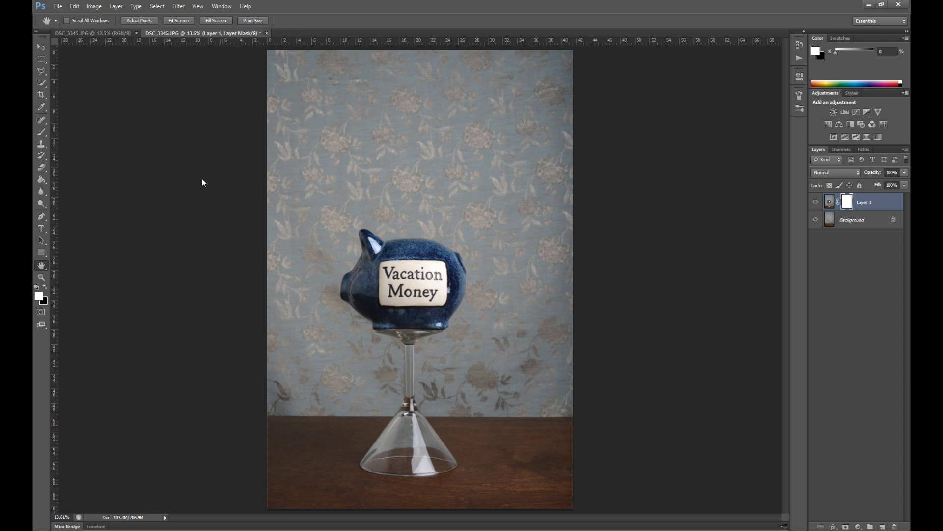
{"action": "left_click", "coordinate": [42, 132]}
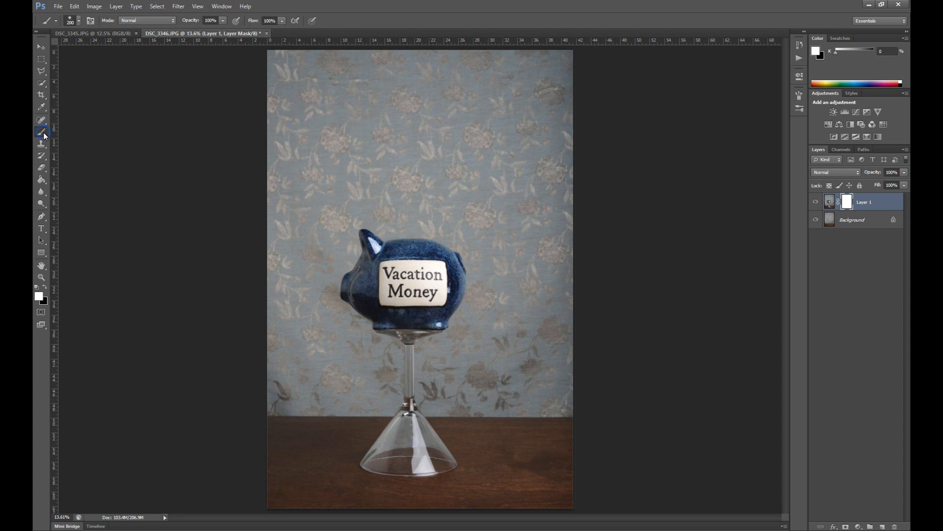
{"action": "left_click", "coordinate": [45, 288]}
{"action": "key", "text": "bracketright"}
{"action": "key", "text": "bracketright"}
{"action": "key", "text": "bracketright"}
{"action": "key", "text": "bracketright"}
{"action": "key", "text": "bracketright"}
{"action": "mouse_move", "coordinate": [413, 427]}
{"action": "left_mouse_down"}
{"action": "mouse_move", "coordinate": [421, 448]}
{"action": "mouse_move", "coordinate": [443, 460]}
{"action": "left_mouse_up"}
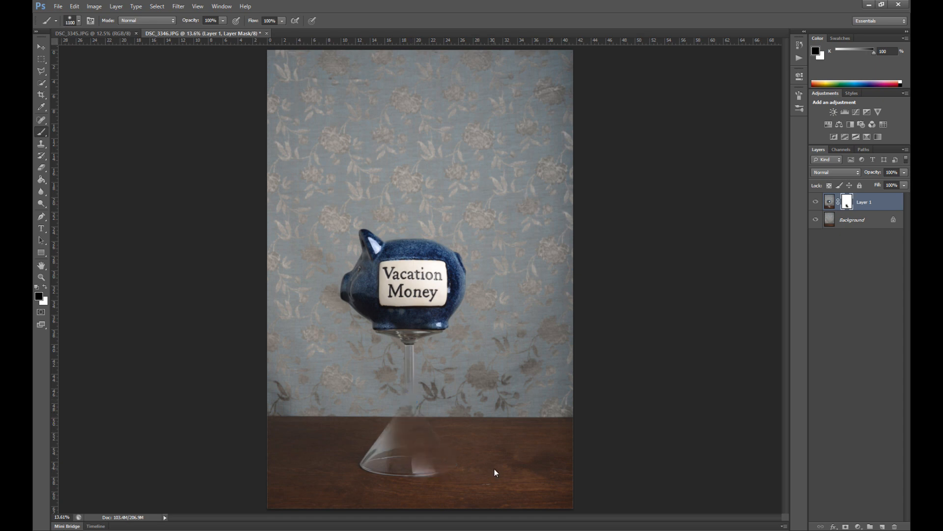
Restore the glass by painting white on Layer 1's mask, and hide its stem and base again by painting black.
{"action": "left_click", "coordinate": [45, 287]}
{"action": "mouse_move", "coordinate": [444, 467]}
{"action": "left_mouse_down"}
{"action": "mouse_move", "coordinate": [414, 414]}
{"action": "mouse_move", "coordinate": [417, 395]}
{"action": "mouse_move", "coordinate": [430, 456]}
{"action": "left_mouse_up"}
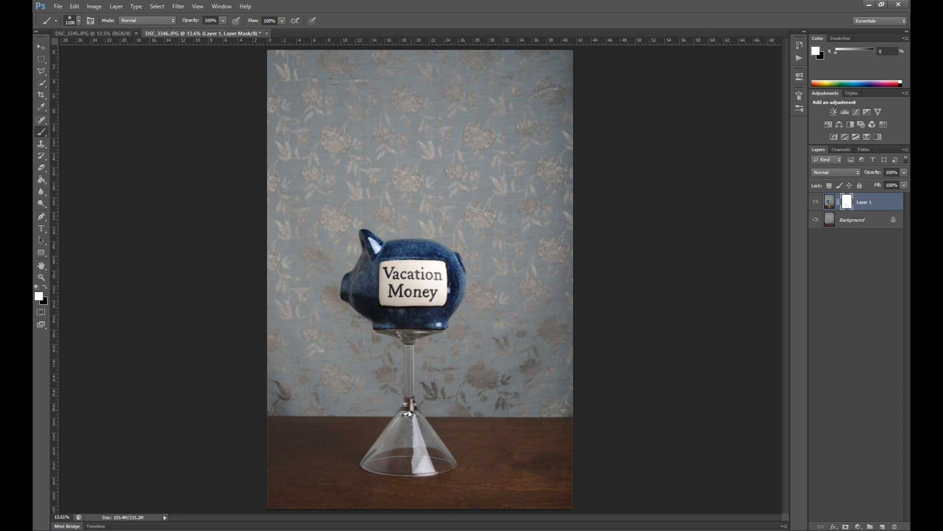
{"action": "left_click", "coordinate": [44, 286]}
{"action": "mouse_move", "coordinate": [416, 374]}
{"action": "left_mouse_down"}
{"action": "mouse_move", "coordinate": [428, 444]}
{"action": "mouse_move", "coordinate": [441, 463]}
{"action": "mouse_move", "coordinate": [448, 457]}
{"action": "mouse_move", "coordinate": [440, 424]}
{"action": "mouse_move", "coordinate": [396, 479]}
{"action": "left_mouse_up"}
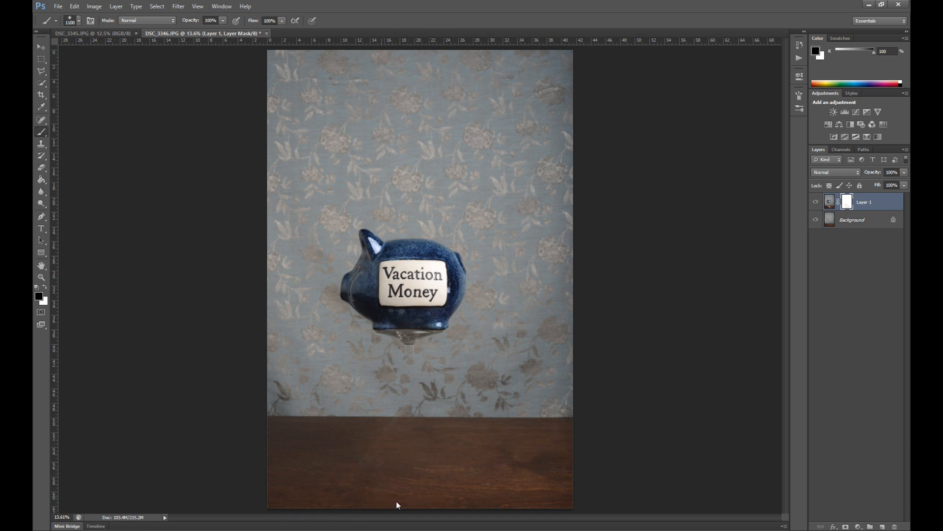
Mask out the remaining foot of the glass directly beneath the pig with a smaller black brush.
{"action": "key", "text": "bracketleft"}
{"action": "key", "text": "bracketleft"}
{"action": "key", "text": "bracketleft"}
{"action": "scroll", "coordinate": [404, 354], "scroll_direction": "up", "scroll_amount": 5}
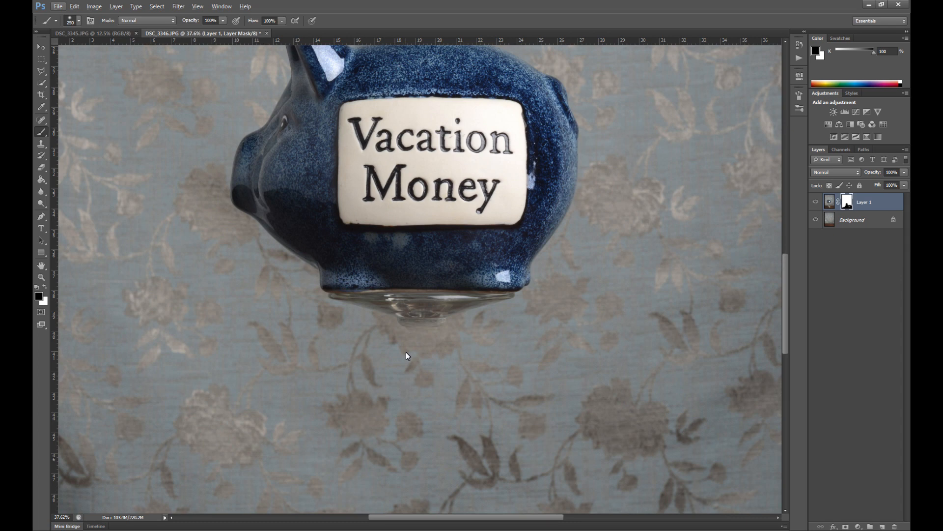
{"action": "key", "text": "bracketleft"}
{"action": "key", "text": "bracketleft"}
{"action": "mouse_move", "coordinate": [380, 313]}
{"action": "left_mouse_down"}
{"action": "mouse_move", "coordinate": [498, 317]}
{"action": "mouse_move", "coordinate": [510, 313]}
{"action": "mouse_move", "coordinate": [478, 312]}
{"action": "mouse_move", "coordinate": [512, 308]}
{"action": "mouse_move", "coordinate": [328, 315]}
{"action": "left_mouse_up"}
Mask out the thin glass rim along the pig's underside with a 50 px black brush.
{"action": "key", "text": "bracketleft"}
{"action": "key", "text": "bracketleft"}
{"action": "key", "text": "bracketleft"}
{"action": "key", "text": "bracketleft"}
{"action": "key", "text": "bracketleft"}
{"action": "key", "text": "bracketleft"}
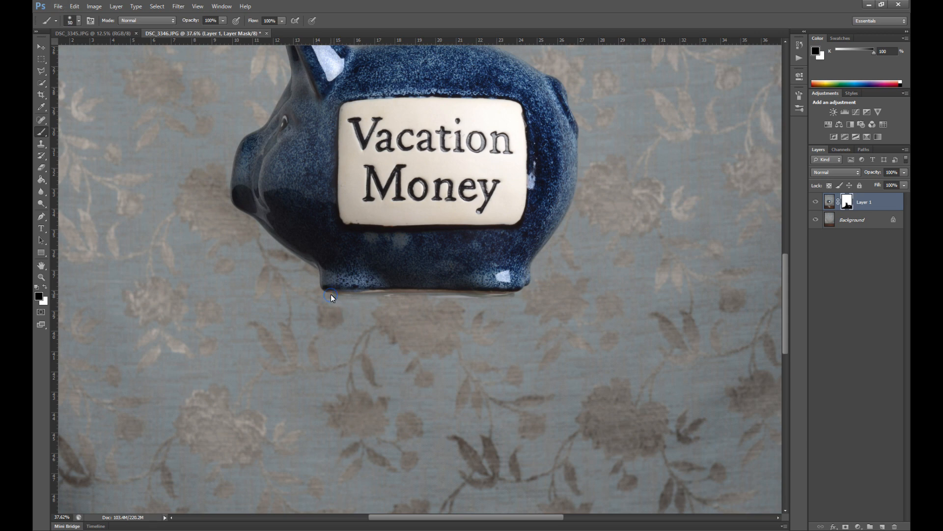
{"action": "left_click_drag", "start_coordinate": [520, 302], "coordinate": [332, 305]}
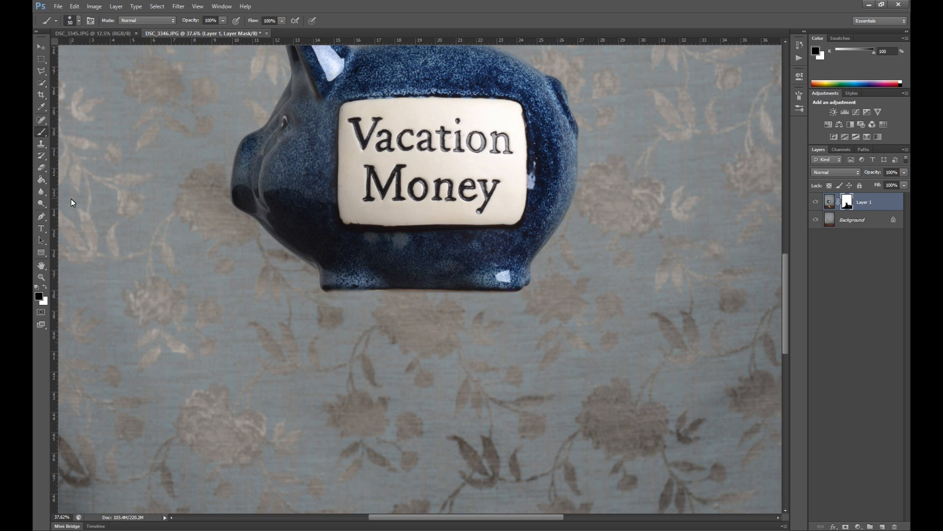
{"action": "left_click", "coordinate": [47, 265]}
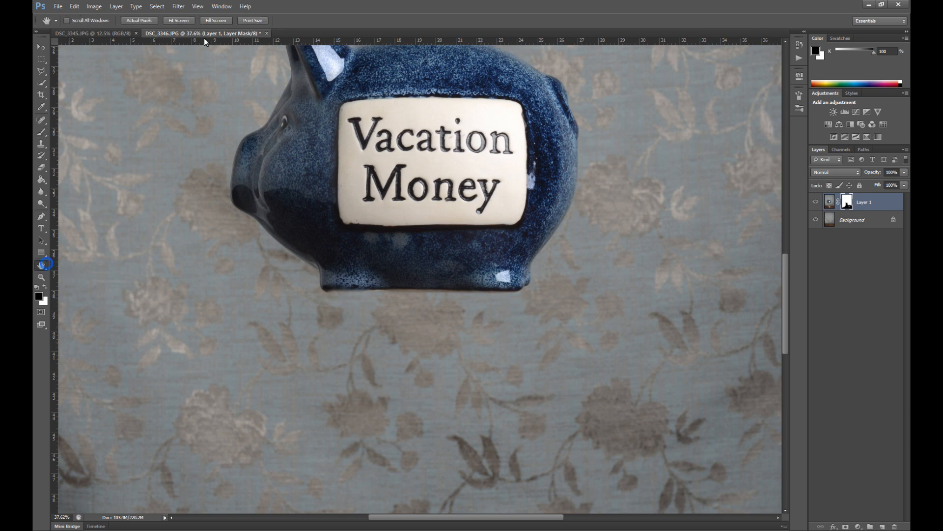
{"action": "left_click", "coordinate": [179, 20]}
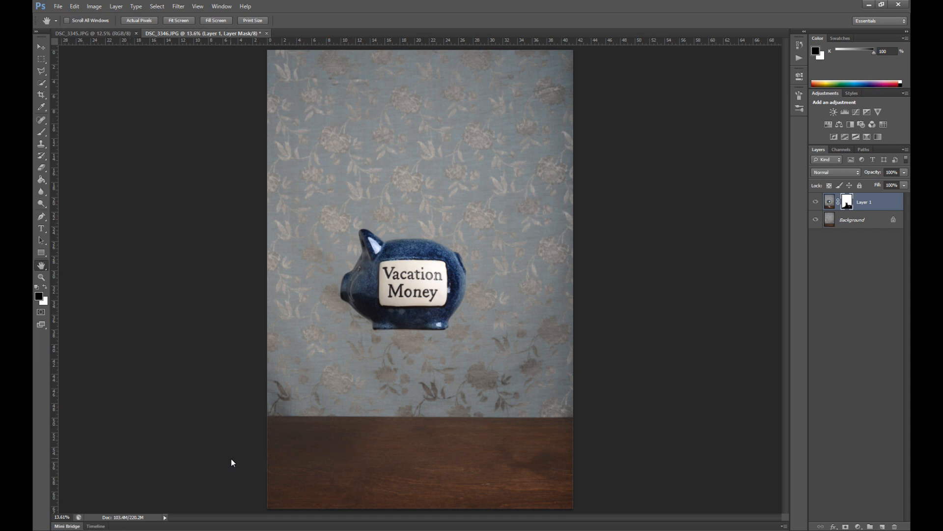
Paint black on Layer 1's mask across the table's back edge and tabletop with a soft 1300 px brush.
{"action": "left_click", "coordinate": [42, 131]}
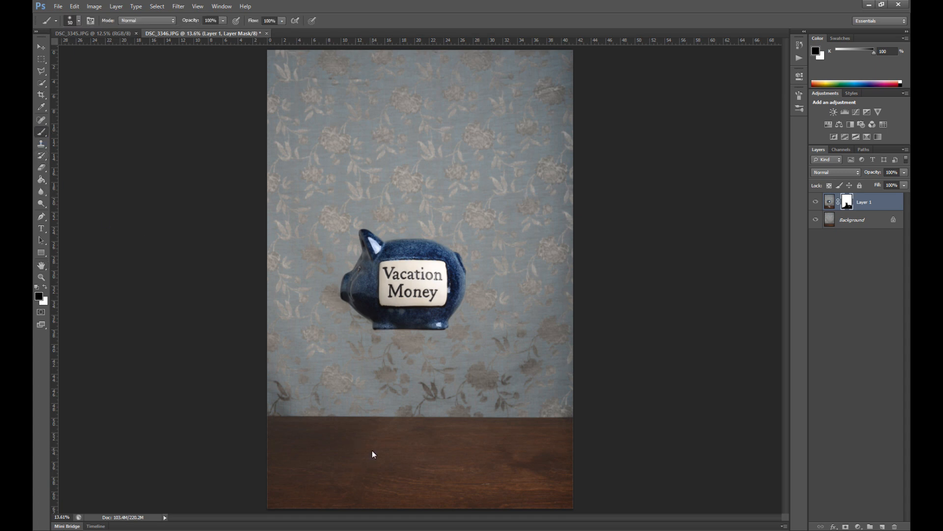
{"action": "key", "text": "bracketright"}
{"action": "key", "text": "bracketright"}
{"action": "key", "text": "bracketright"}
{"action": "key", "text": "bracketright"}
{"action": "key", "text": "bracketright"}
{"action": "key", "text": "bracketright"}
{"action": "key", "text": "bracketright"}
{"action": "key", "text": "bracketright"}
{"action": "key", "text": "bracketright"}
{"action": "key", "text": "bracketright"}
{"action": "key", "text": "bracketright"}
{"action": "key", "text": "bracketright"}
{"action": "key", "text": "bracketright"}
{"action": "key", "text": "bracketright"}
{"action": "key", "text": "bracketright"}
{"action": "key", "text": "bracketright"}
{"action": "key", "text": "bracketright"}
{"action": "key", "text": "bracketright"}
{"action": "left_click", "coordinate": [400, 419]}
{"action": "left_click_drag", "start_coordinate": [498, 423], "coordinate": [482, 440]}
Create a new layer and paint one soft black spot on the table edge below the pig with a 1700 px brush.
{"action": "left_click", "coordinate": [882, 526]}
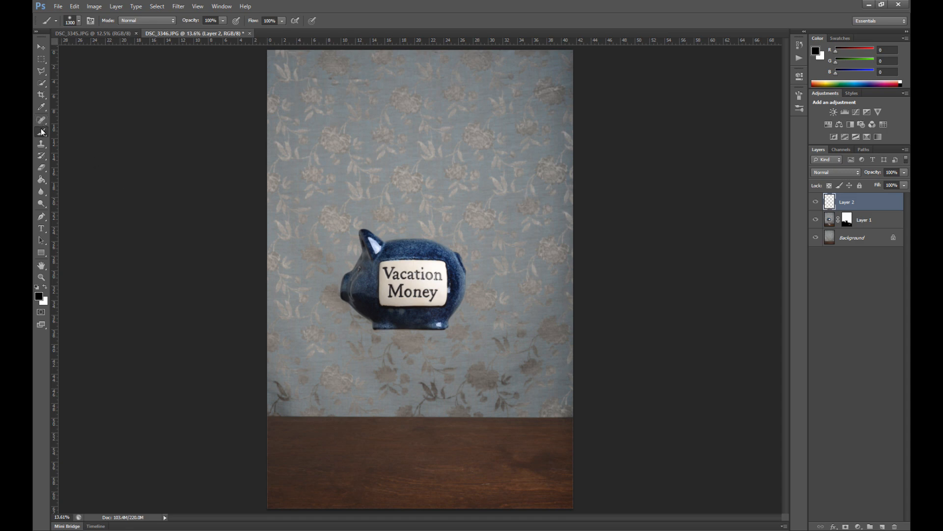
{"action": "left_click", "coordinate": [39, 296]}
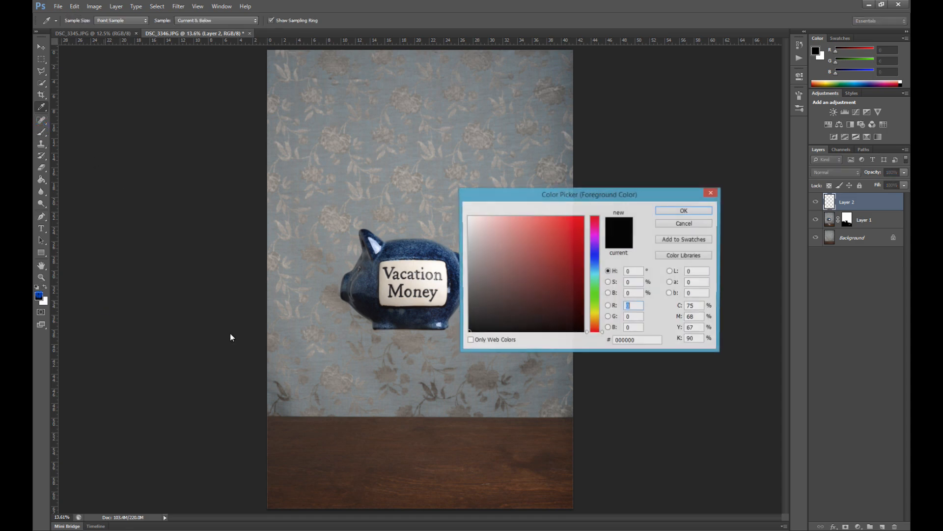
{"action": "left_click", "coordinate": [684, 212]}
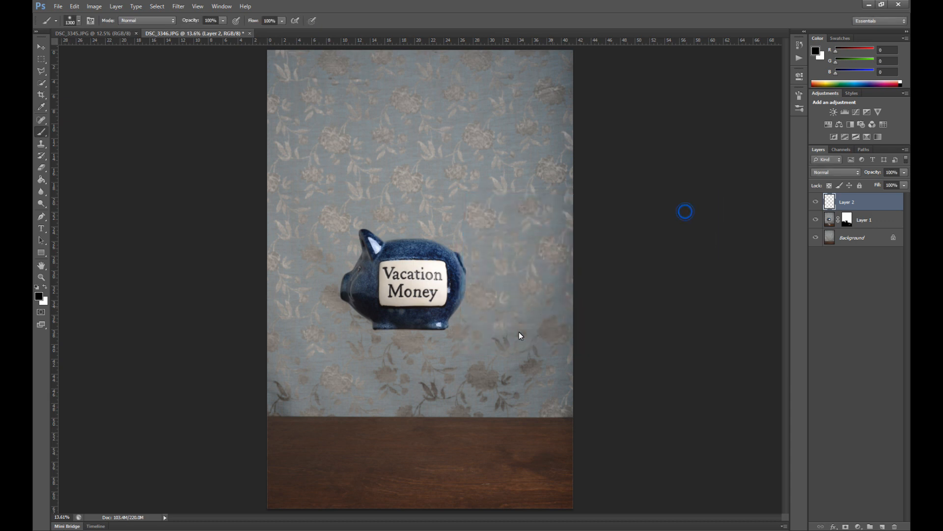
{"action": "left_click", "coordinate": [405, 432]}
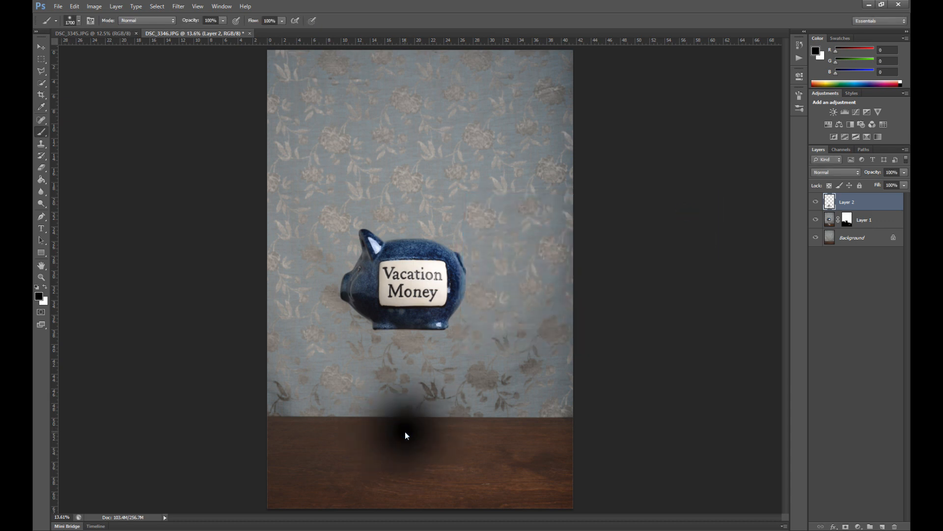
Apply a Gaussian Blur with a radius of about 361 pixels to the black spot on Layer 2.
{"action": "left_click", "coordinate": [177, 6]}
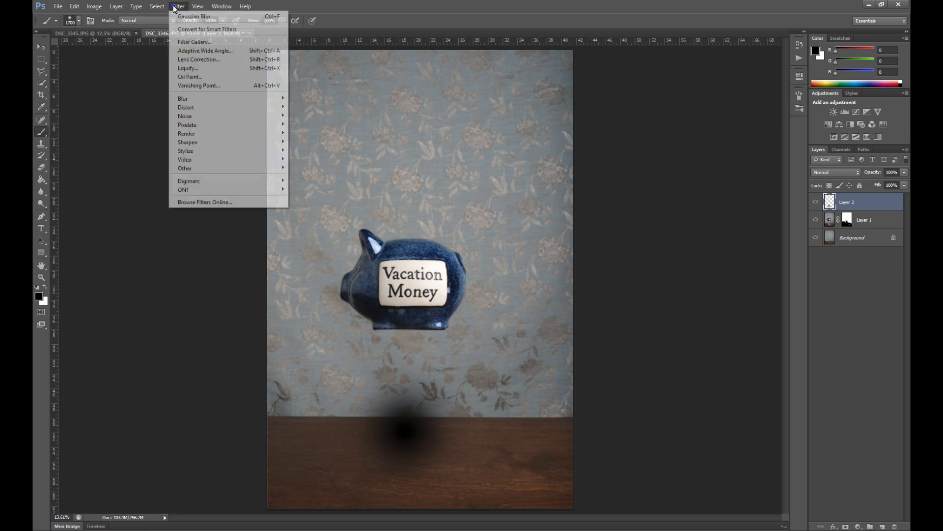
{"action": "mouse_move", "coordinate": [235, 99]}
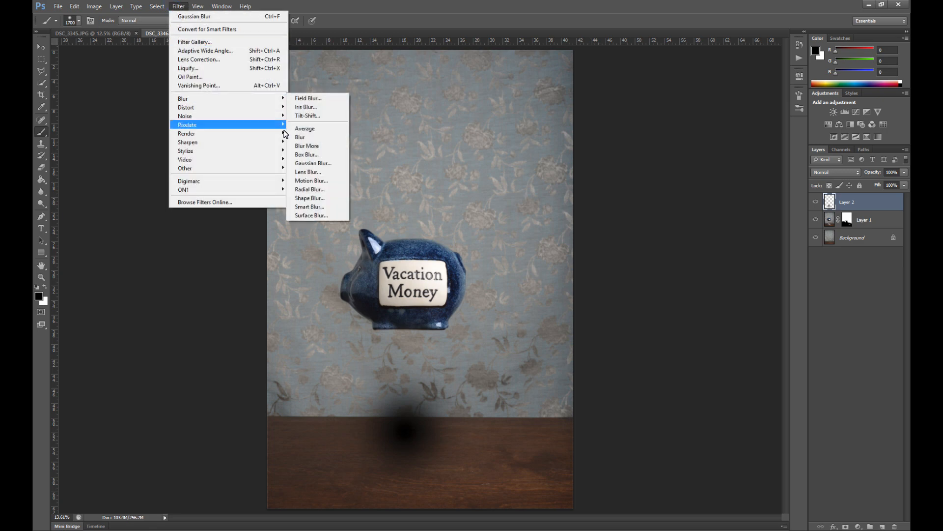
{"action": "left_click", "coordinate": [313, 162]}
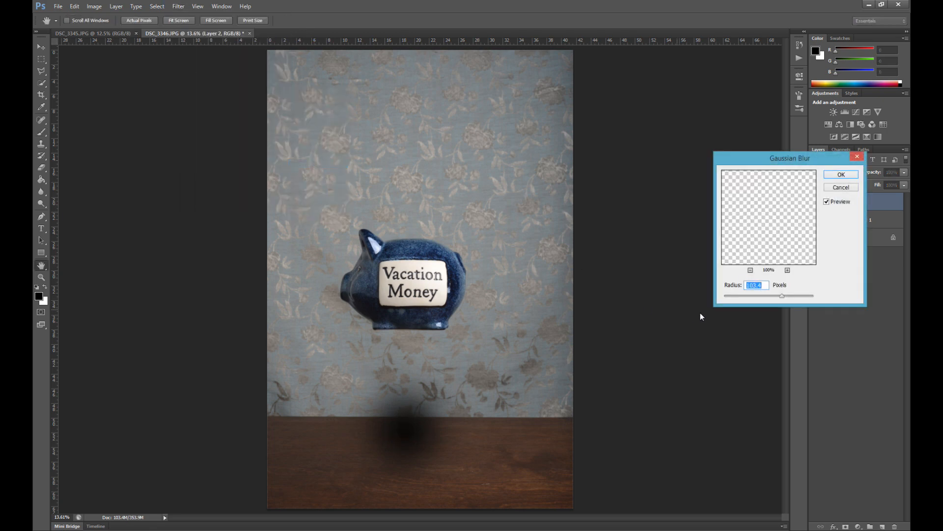
{"action": "left_click", "coordinate": [801, 296]}
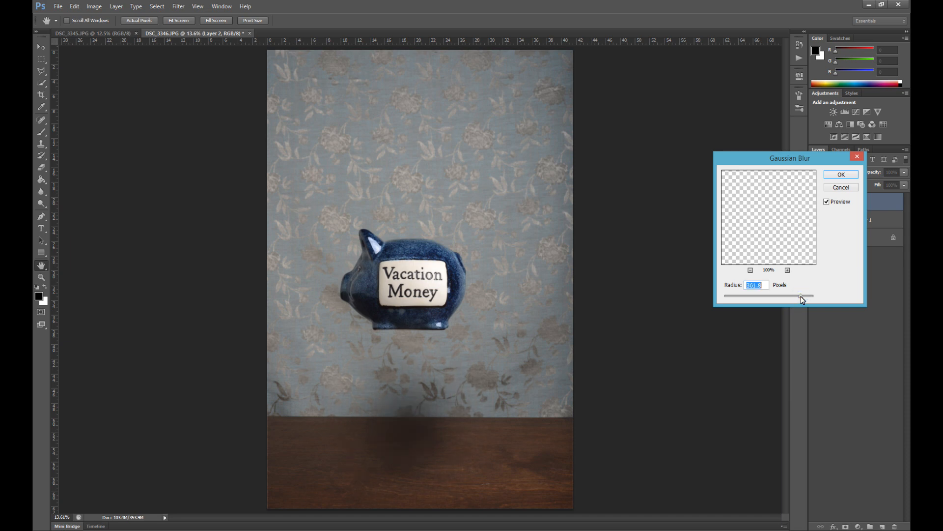
{"action": "left_click", "coordinate": [803, 295]}
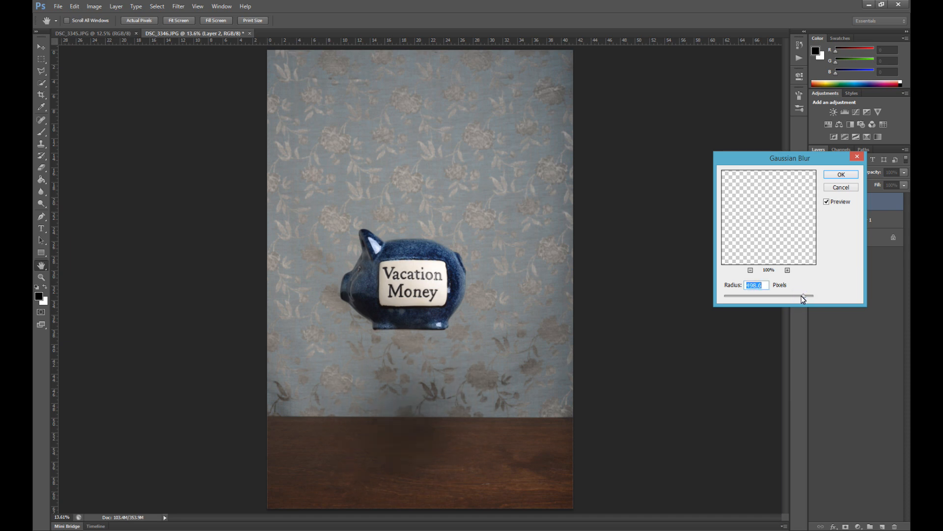
{"action": "left_click", "coordinate": [796, 296]}
{"action": "left_click", "coordinate": [801, 295]}
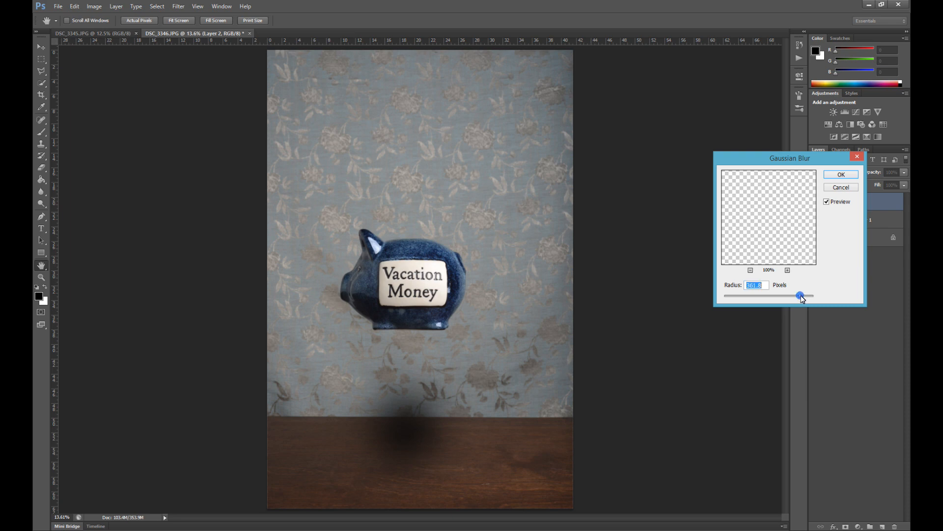
{"action": "left_click", "coordinate": [841, 175]}
{"action": "key", "text": "b"}
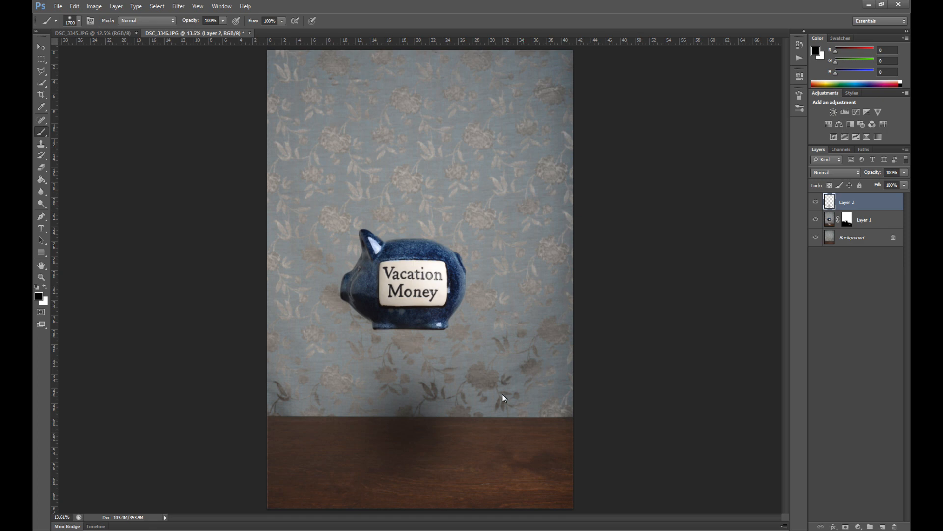
Move the blurred shadow slightly so it sits under the pig and set Layer 2's opacity to 60%.
{"action": "left_click", "coordinate": [42, 46]}
{"action": "mouse_move", "coordinate": [404, 439]}
{"action": "left_mouse_down"}
{"action": "mouse_move", "coordinate": [327, 432]}
{"action": "mouse_move", "coordinate": [423, 441]}
{"action": "mouse_move", "coordinate": [411, 436]}
{"action": "left_mouse_up"}
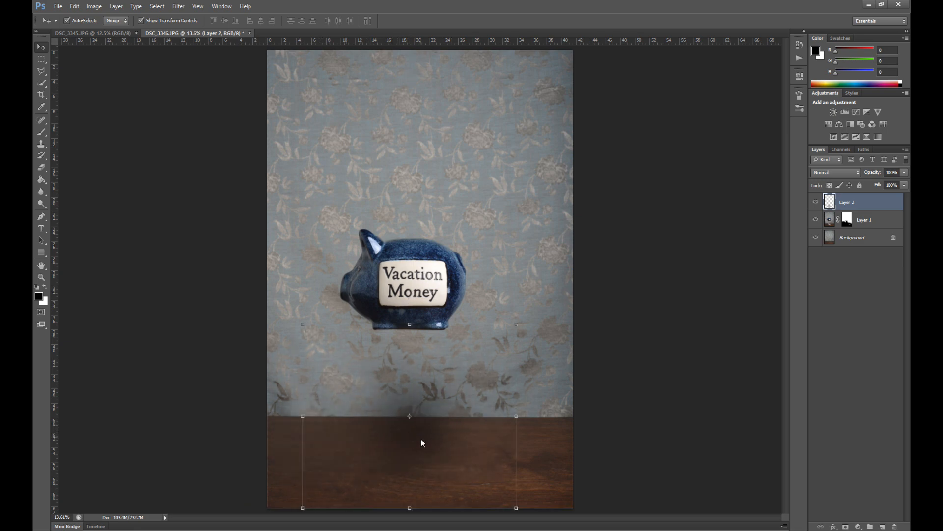
{"action": "left_click", "coordinate": [904, 172]}
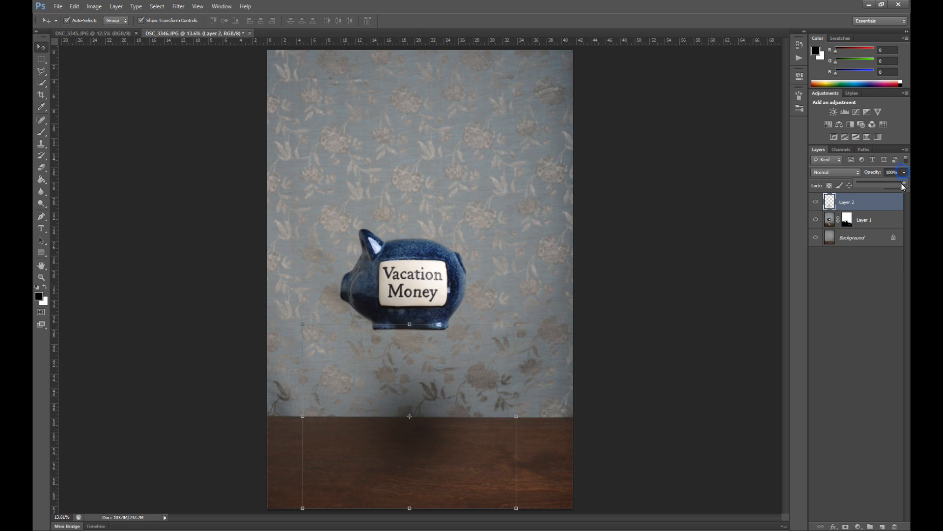
{"action": "left_click_drag", "start_coordinate": [904, 186], "coordinate": [868, 198]}
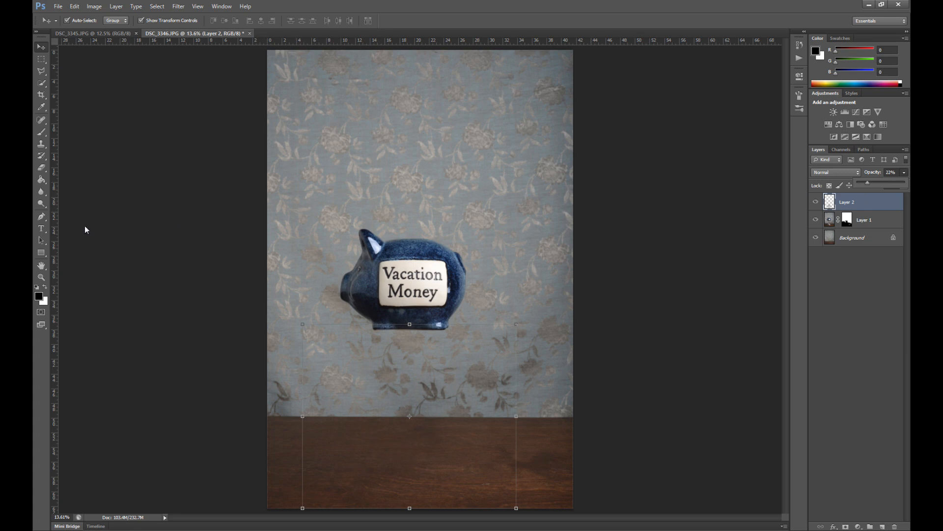
{"action": "left_click", "coordinate": [41, 264]}
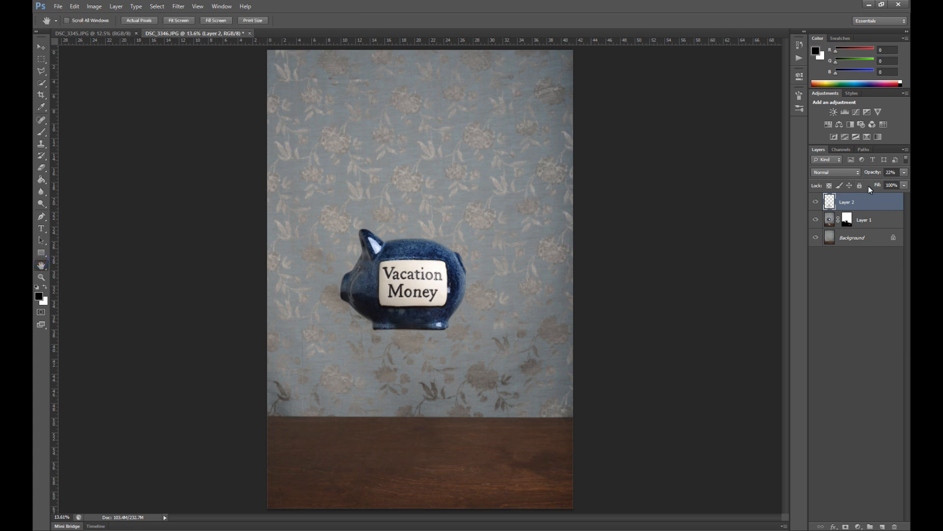
{"action": "left_click", "coordinate": [904, 172]}
{"action": "left_click_drag", "start_coordinate": [869, 186], "coordinate": [899, 184]}
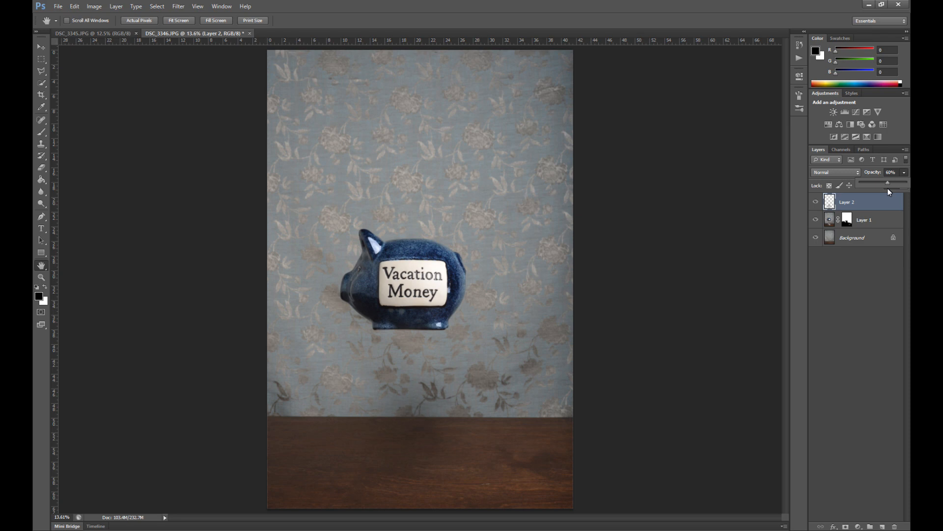
Widen the shadow on Layer 2 to about 111.3%, move it to the left side of the tabletop and apply the transformation.
{"action": "left_click", "coordinate": [43, 48]}
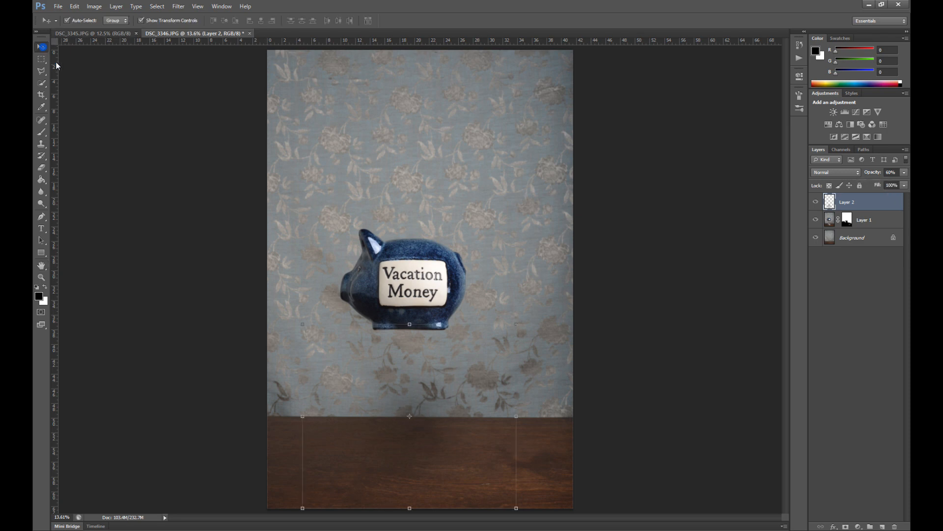
{"action": "left_click_drag", "start_coordinate": [304, 423], "coordinate": [279, 421]}
{"action": "left_click_drag", "start_coordinate": [412, 438], "coordinate": [330, 436]}
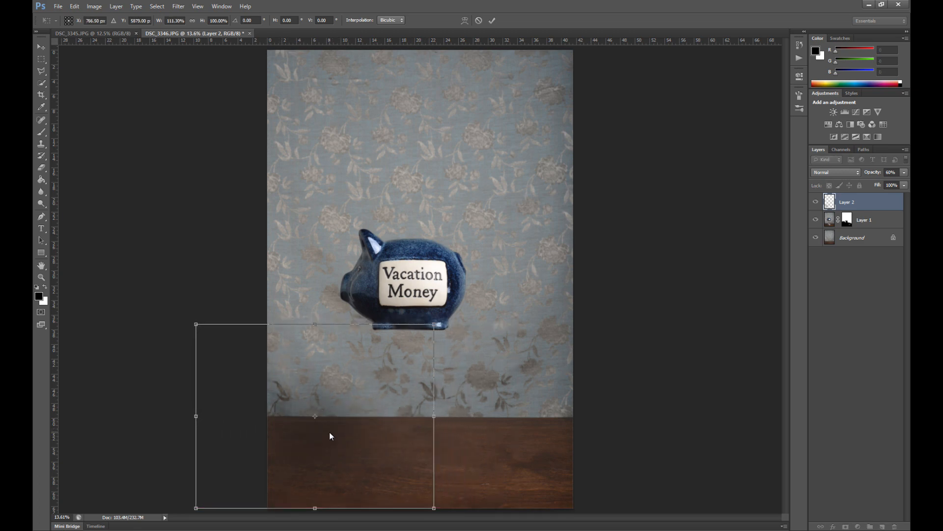
{"action": "left_click", "coordinate": [42, 265]}
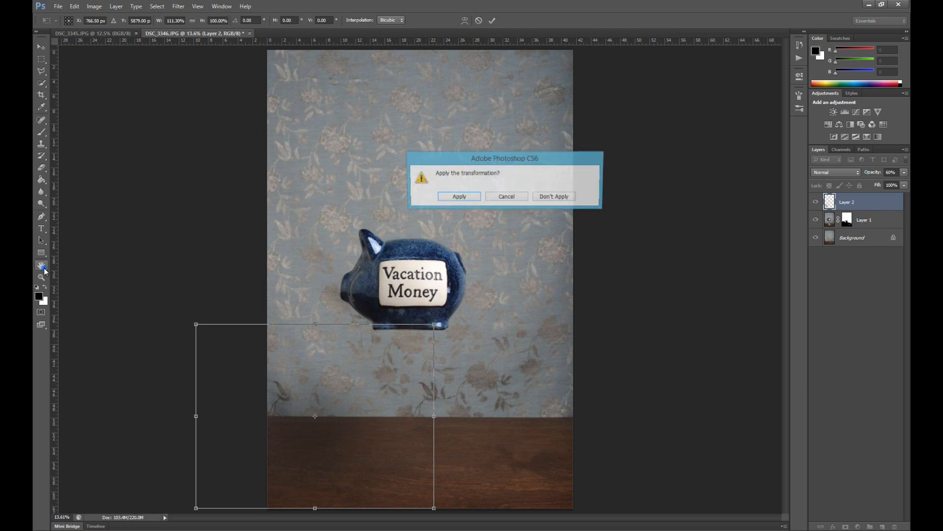
{"action": "left_click", "coordinate": [470, 194]}
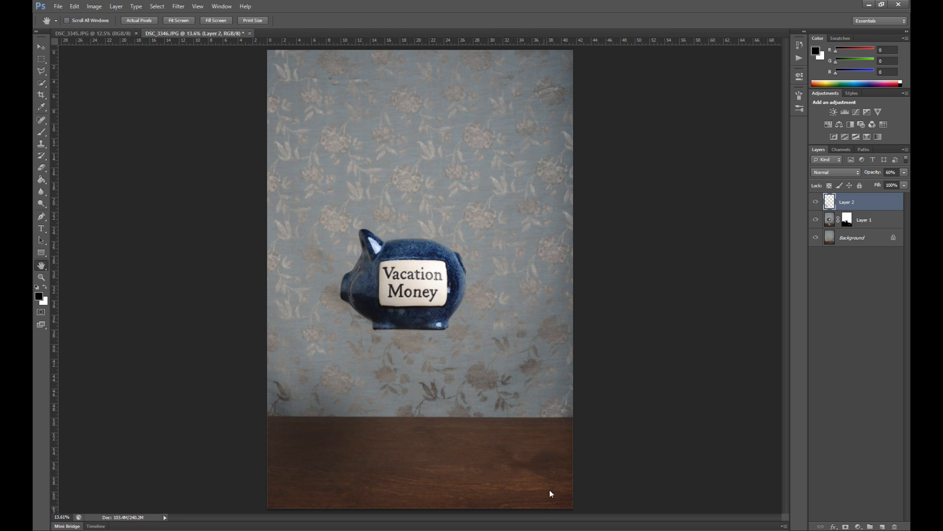
Nudge the shadow on Layer 2 slightly at the left side of the tabletop.
{"action": "left_click", "coordinate": [41, 47]}
{"action": "mouse_move", "coordinate": [339, 437]}
{"action": "left_mouse_down"}
{"action": "mouse_move", "coordinate": [360, 438]}
{"action": "mouse_move", "coordinate": [341, 436]}
{"action": "left_mouse_up"}
{"action": "left_click", "coordinate": [41, 265]}
Hide Layer 2 and paint white on Layer 1's mask over the left part of the tabletop with a 2000 px brush.
{"action": "left_click", "coordinate": [816, 203]}
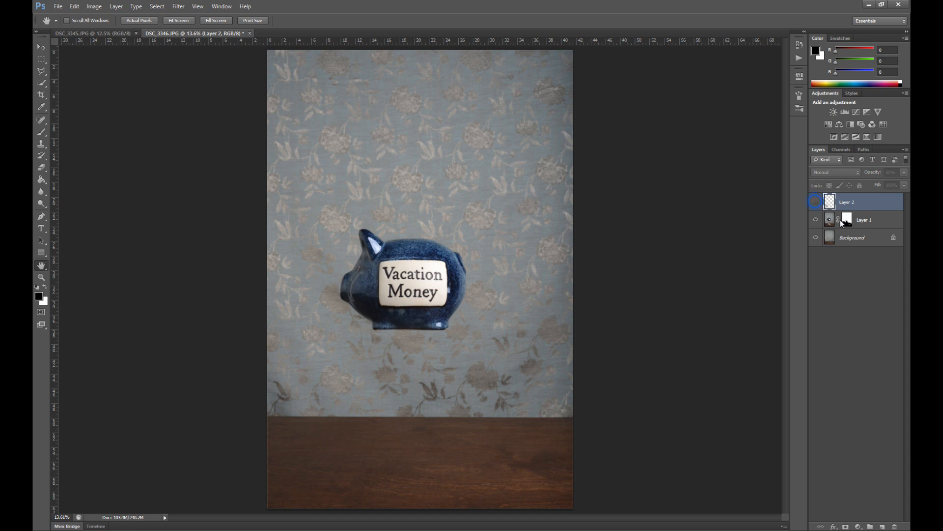
{"action": "left_click", "coordinate": [848, 221]}
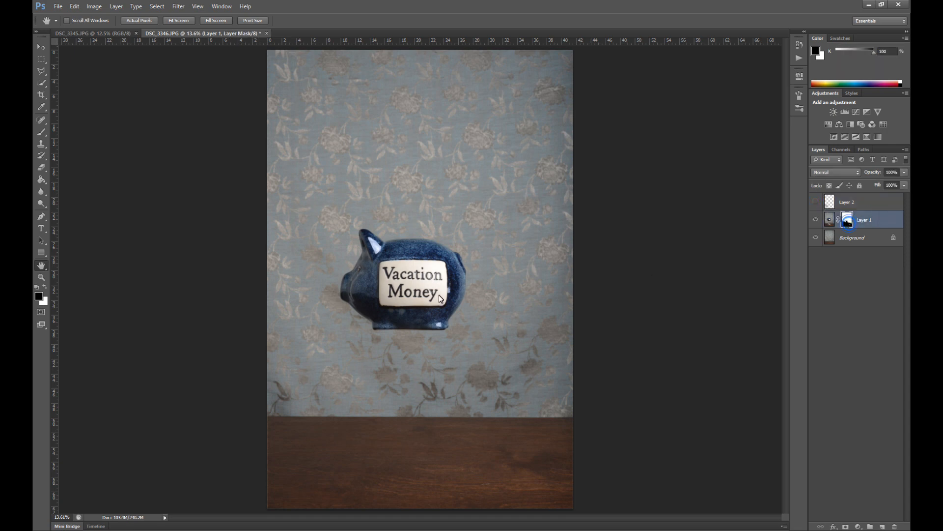
{"action": "left_click", "coordinate": [45, 287]}
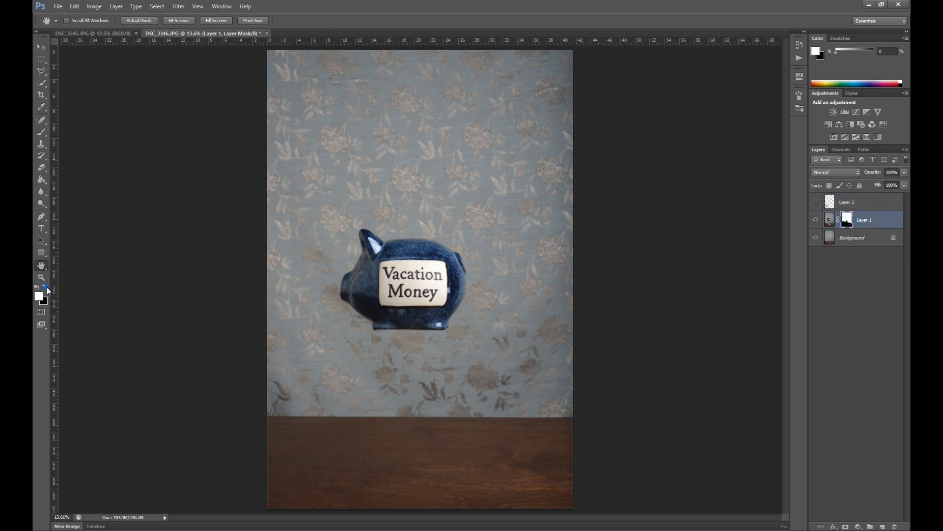
{"action": "left_click", "coordinate": [42, 131]}
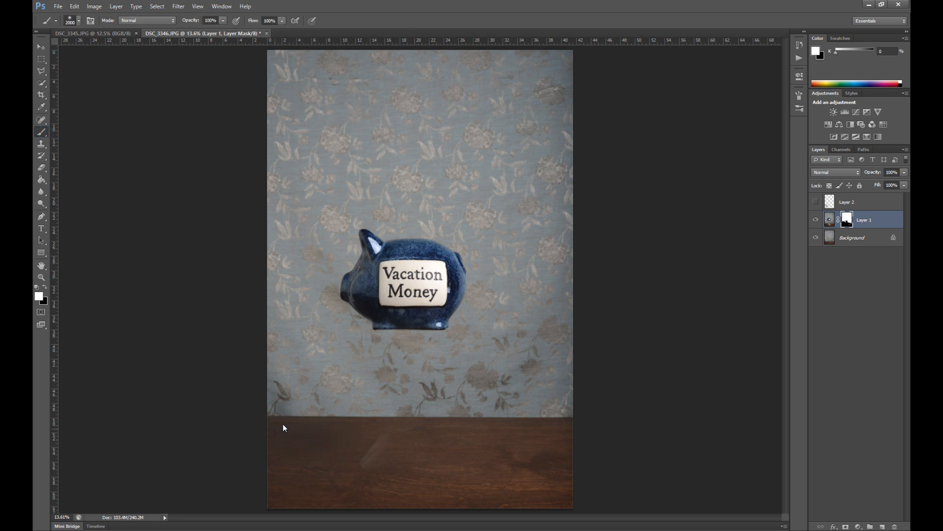
{"action": "left_click", "coordinate": [300, 407]}
Paint black on Layer 1's mask over the re-exposed glass edge on the tabletop with a 1400 px brush.
{"action": "left_click", "coordinate": [45, 288]}
{"action": "left_click", "coordinate": [442, 423]}
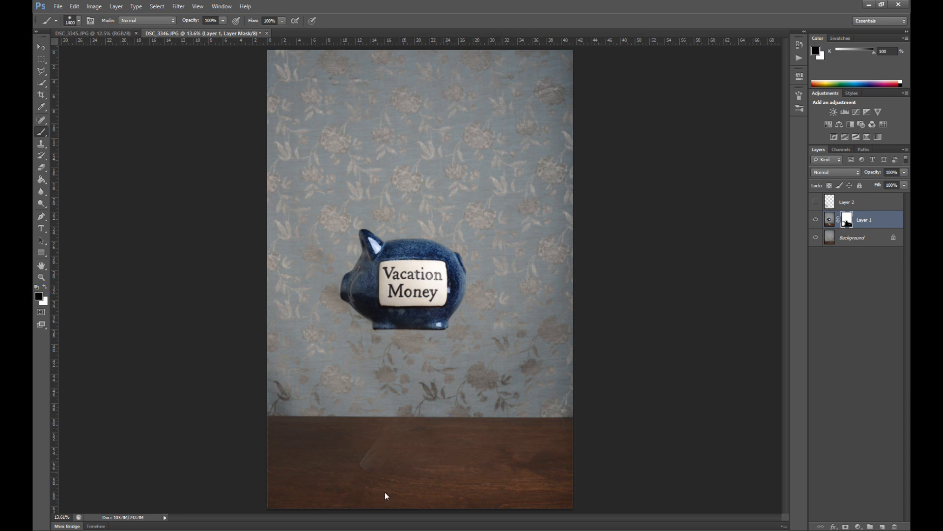